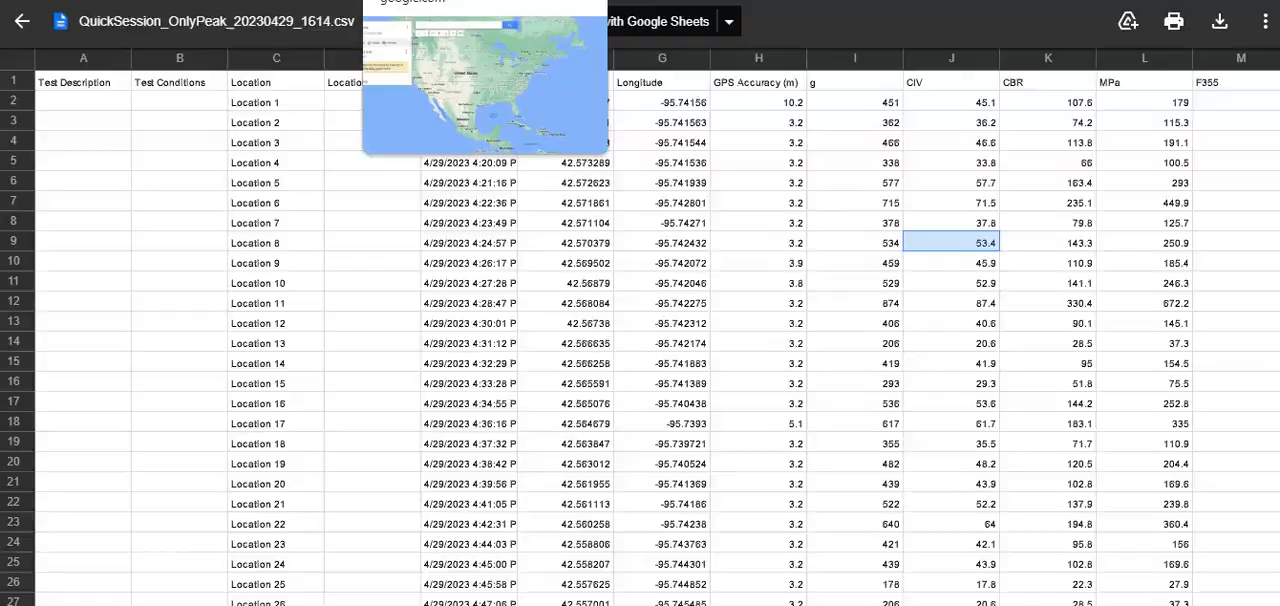
Switch to Google My Maps and import the QuickSession_OnlyPeak CSV into the untitled layer, positioning markers by Latitude and Longitude and titling them by Location
left_click(440, 0)
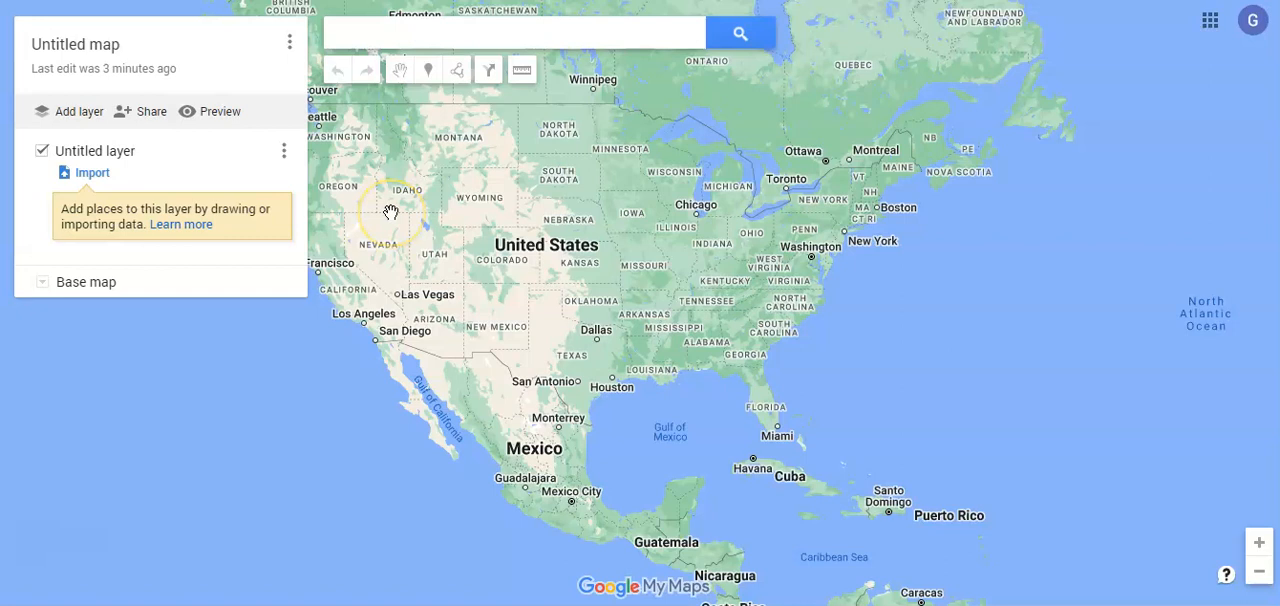
left_click(92, 175)
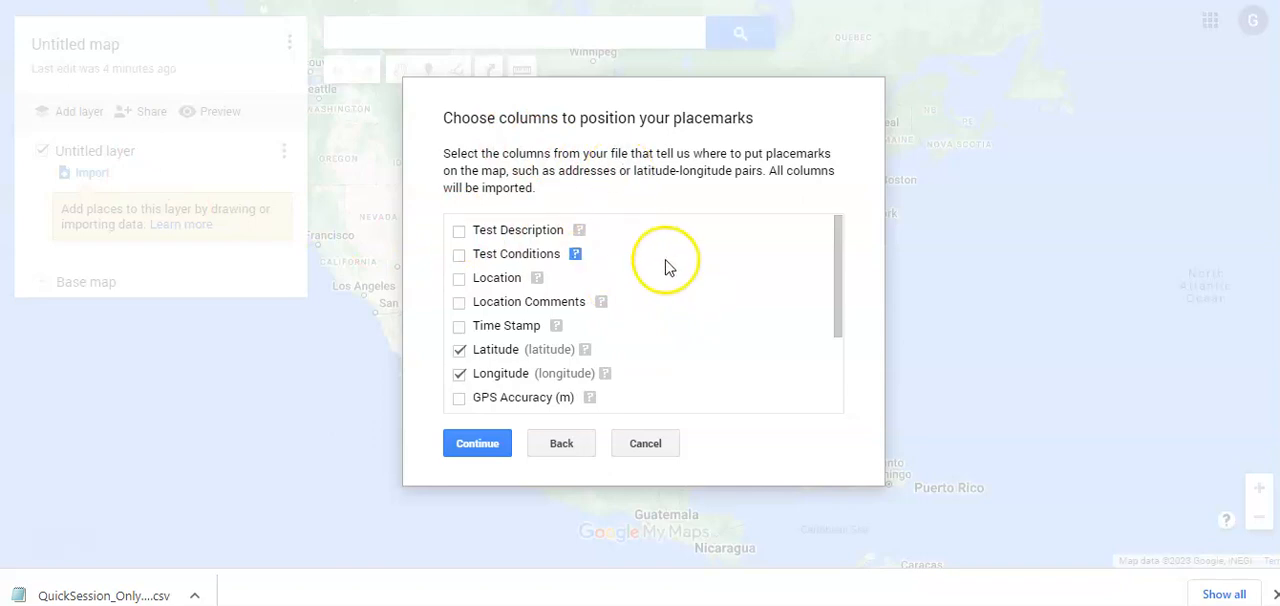
scroll(676, 272, "down", 3)
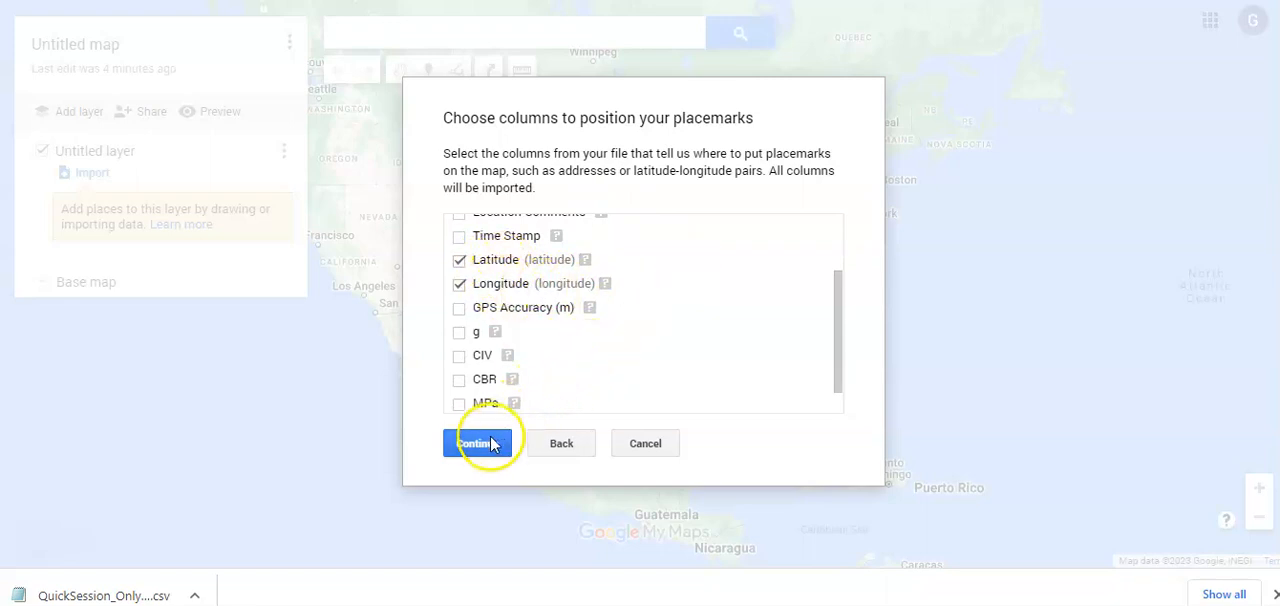
scroll(606, 380, "up", 3)
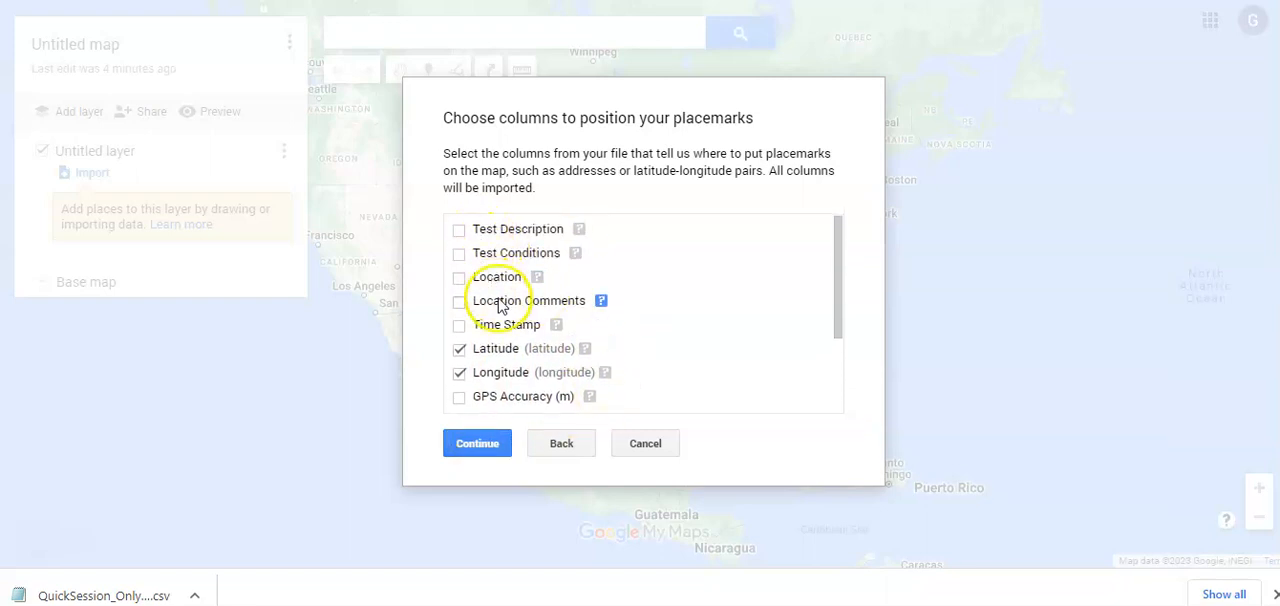
scroll(714, 323, "down", 3)
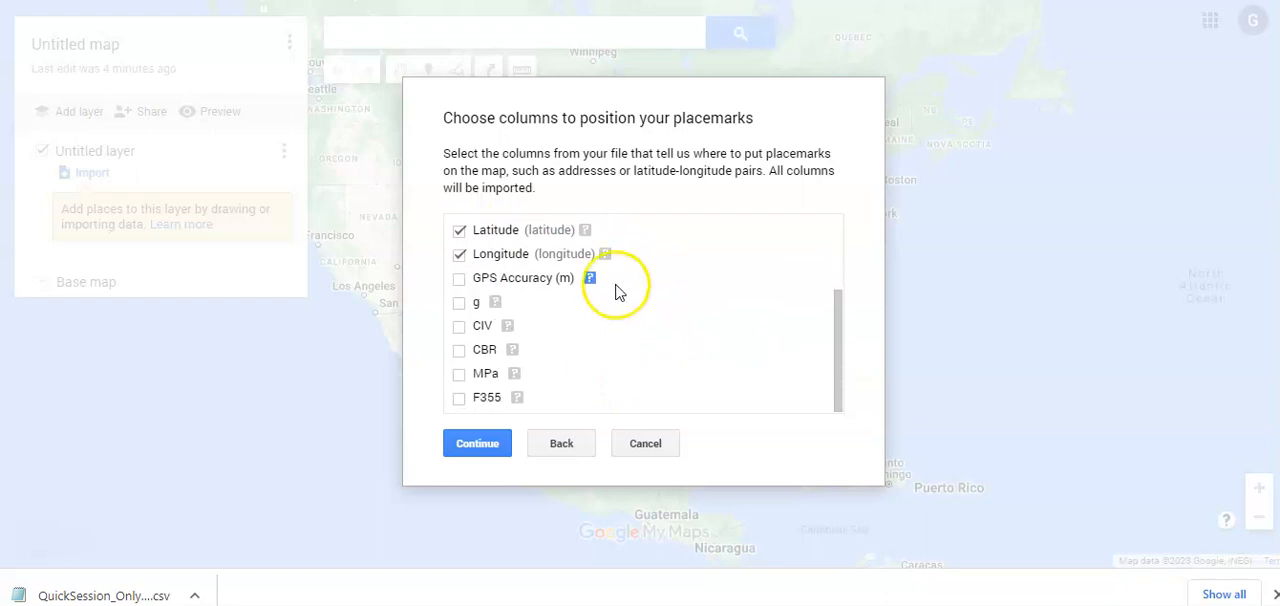
left_click(478, 443)
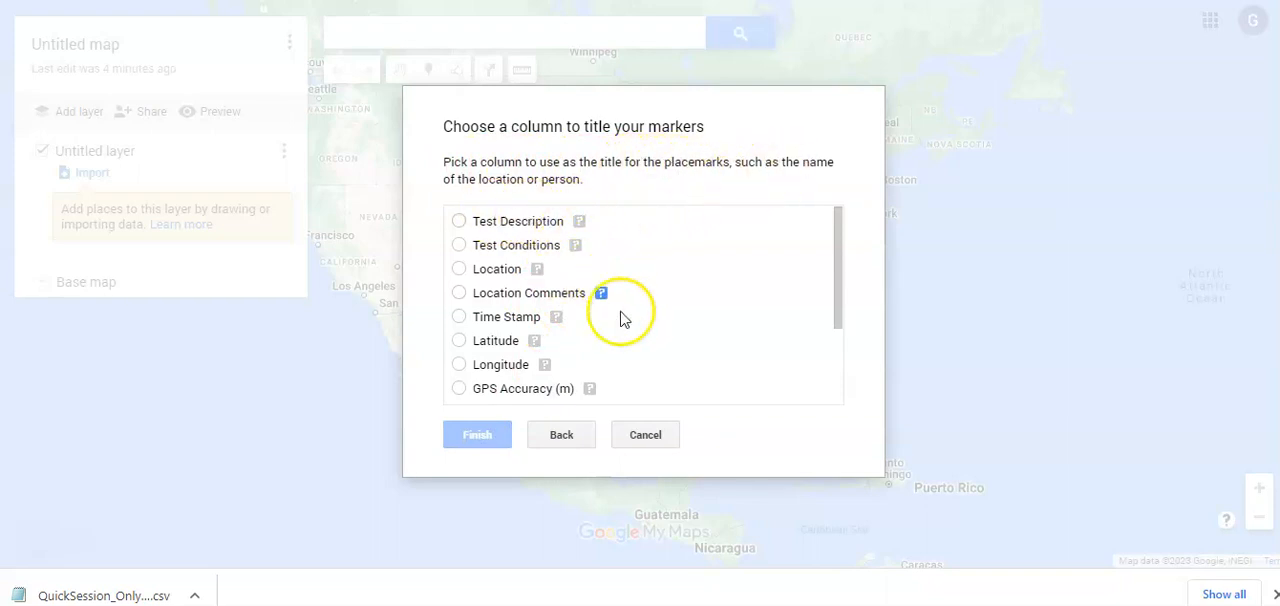
left_click(460, 272)
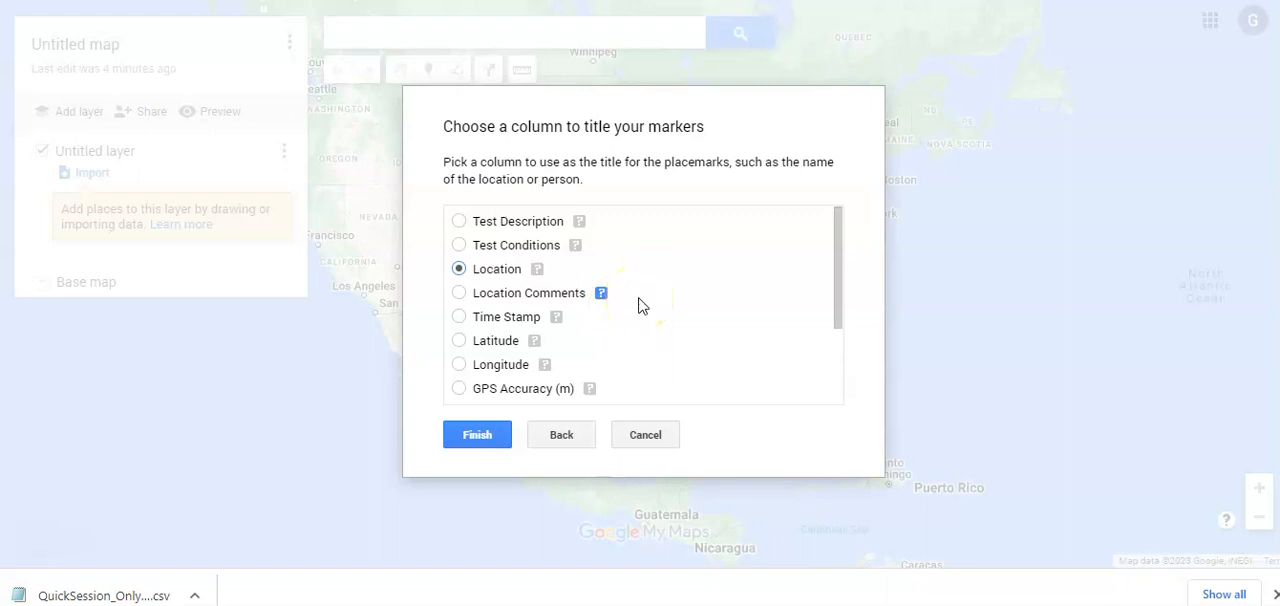
left_click(478, 436)
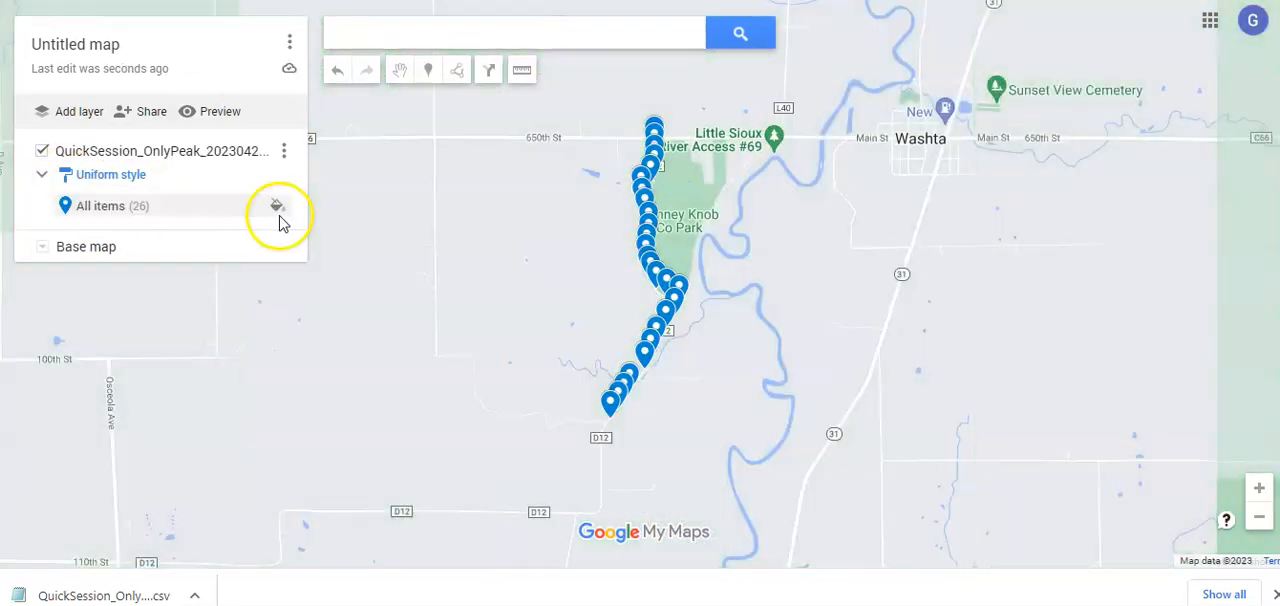
Open the Location 8 marker on the map, review its recorded test data down to F355, and close its details
left_click(646, 201)
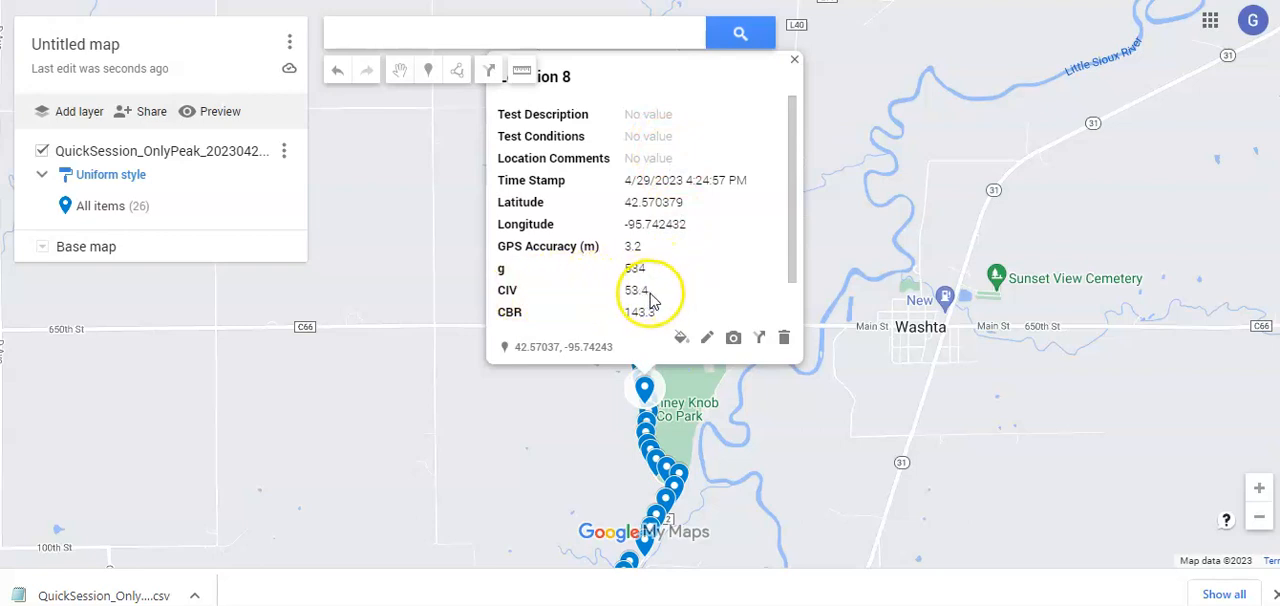
scroll(682, 286, "down", 1)
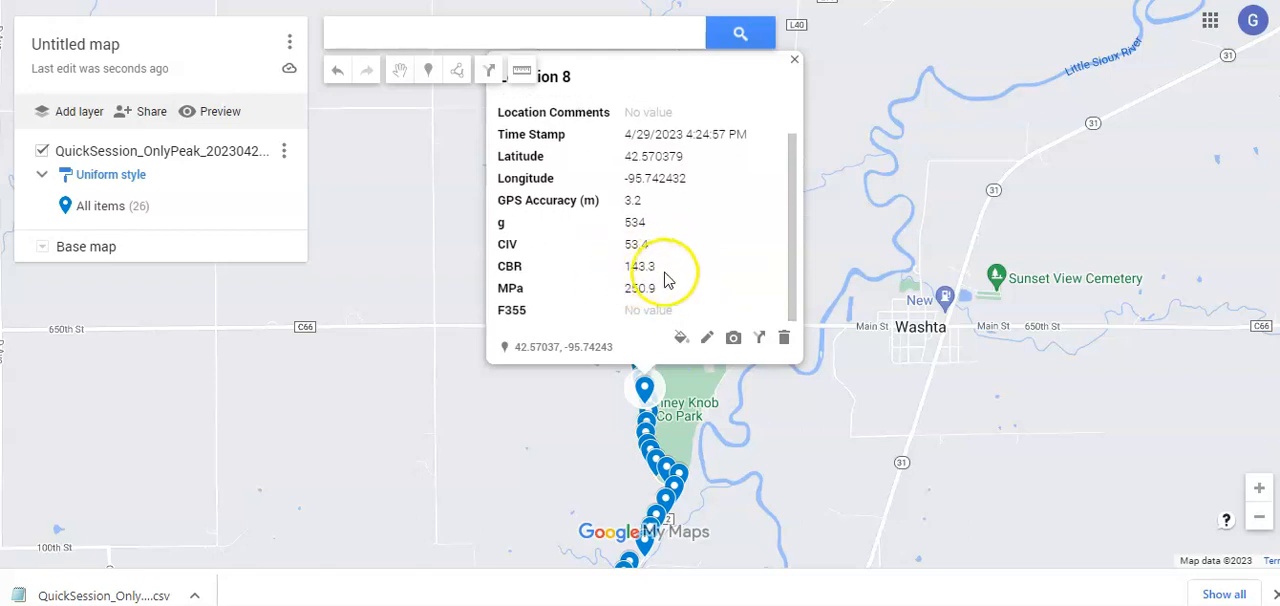
left_click(542, 399)
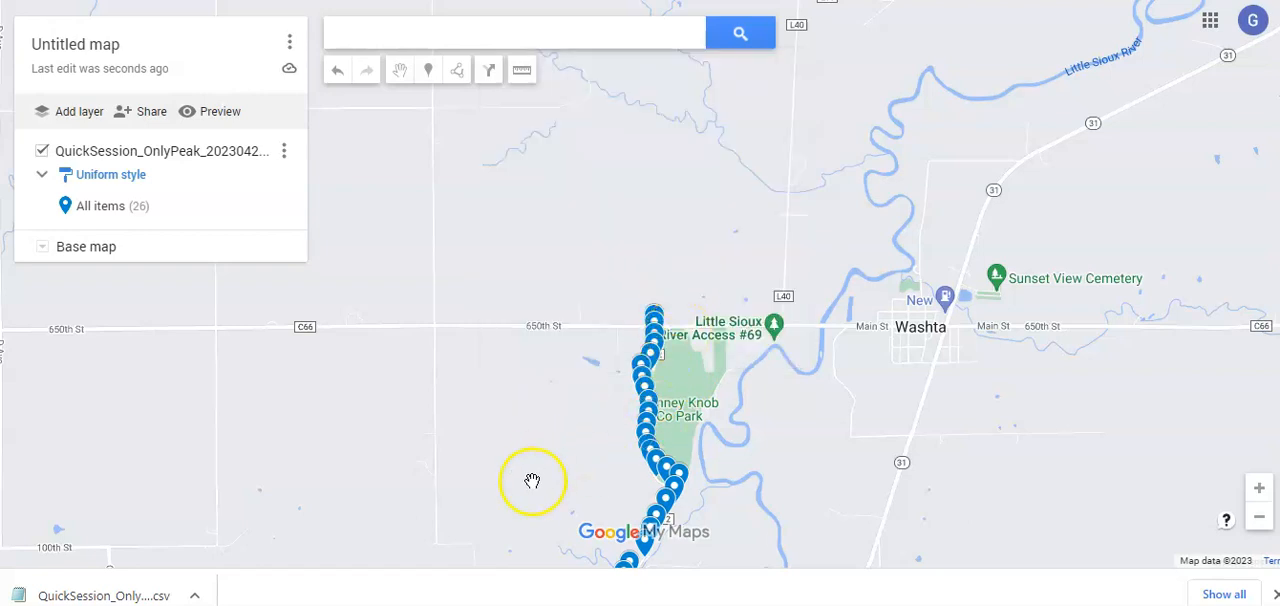
Expand the imported layer's list of locations and label its markers with the CIV column
left_click(41, 180)
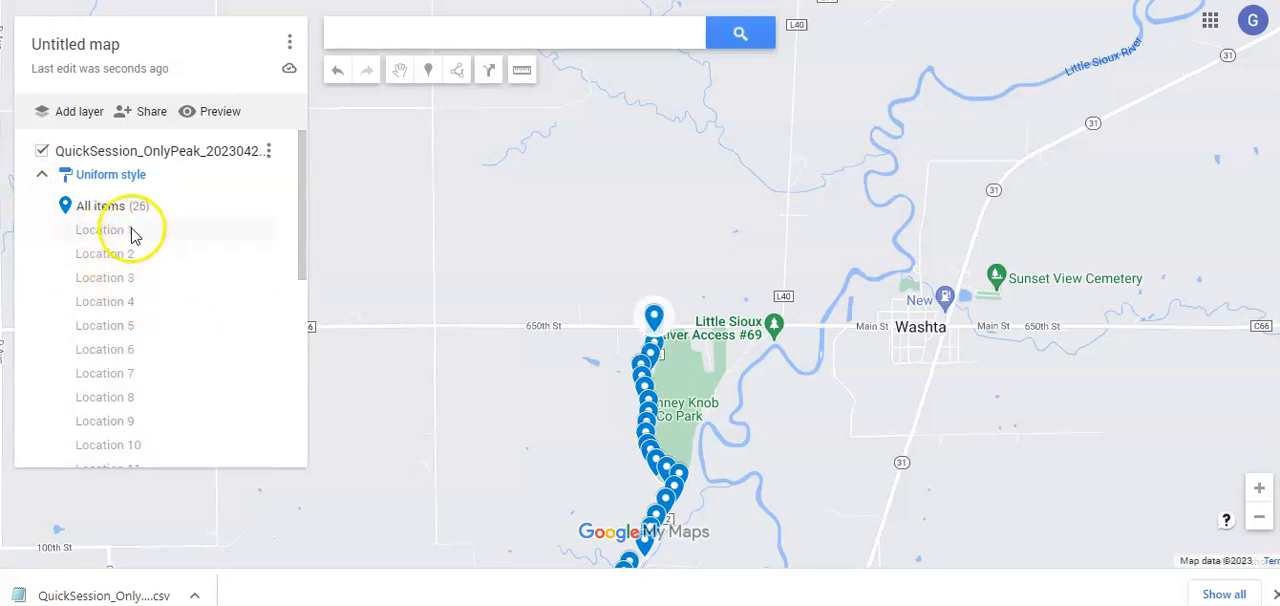
left_click(107, 178)
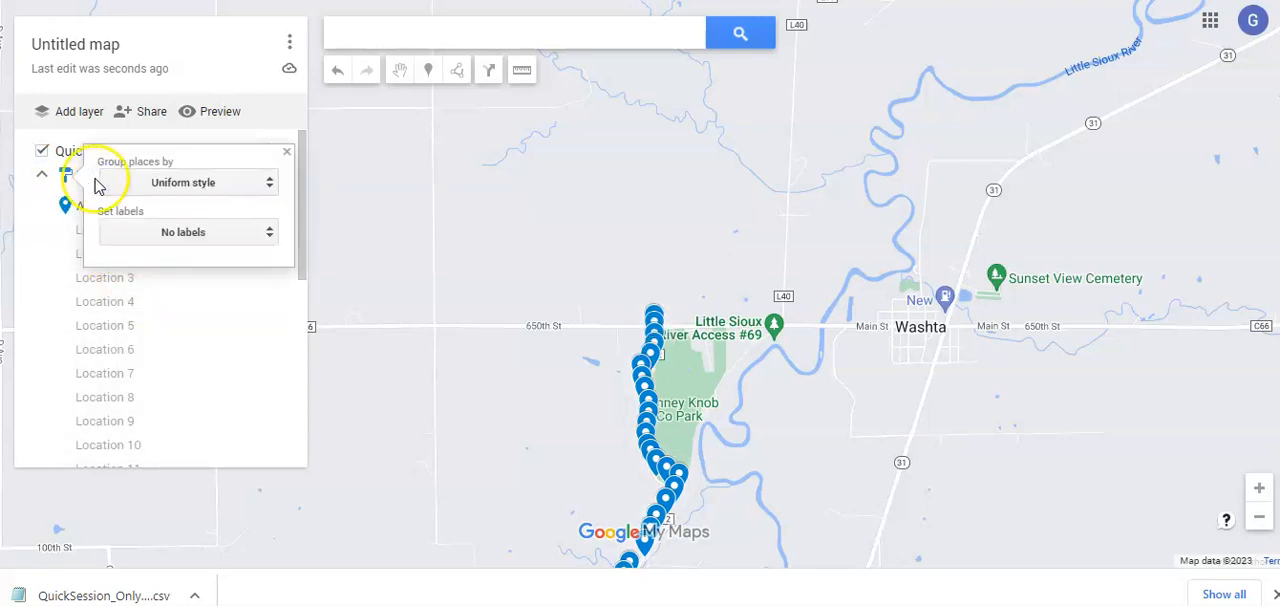
left_click(251, 184)
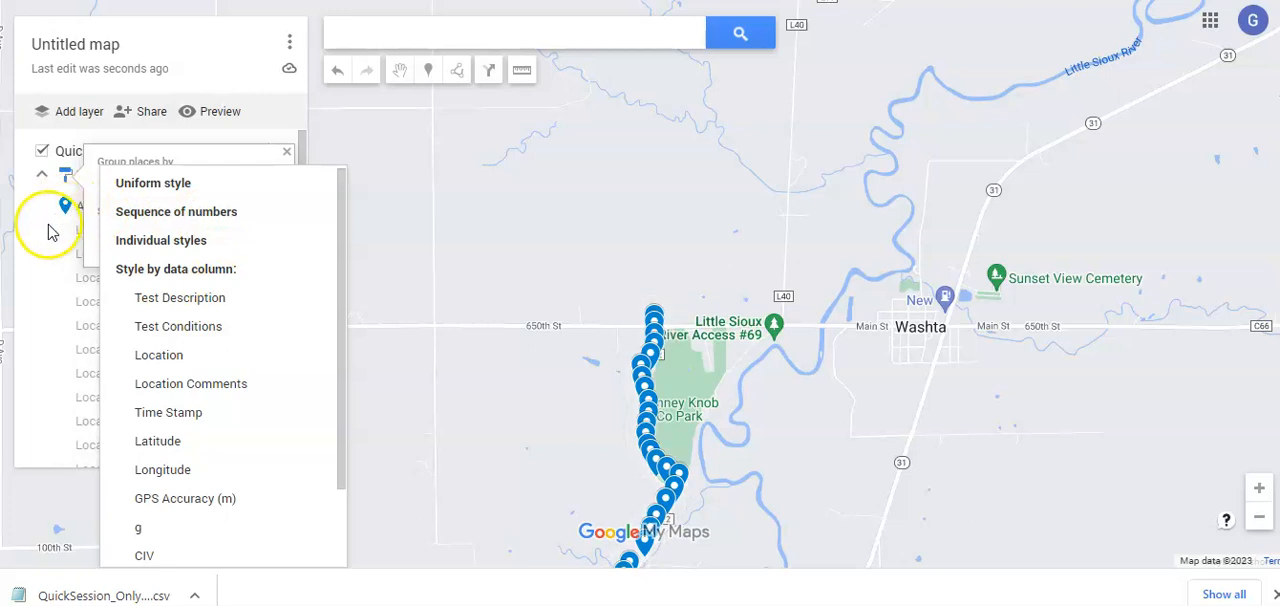
left_click(104, 185)
left_click(252, 238)
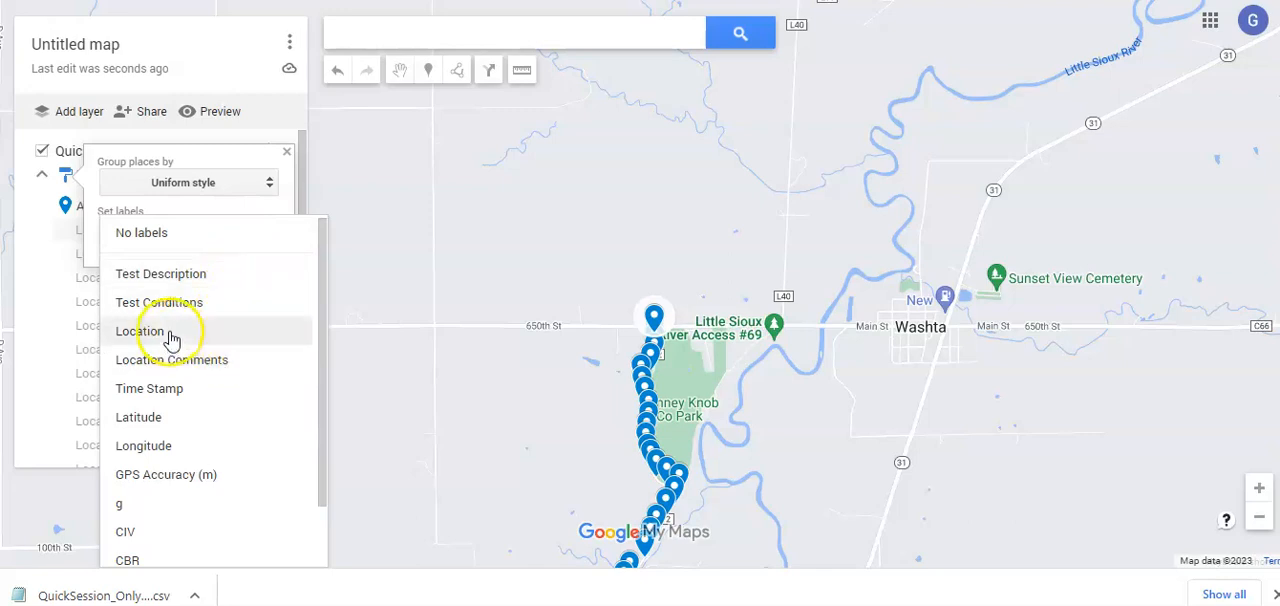
left_click(155, 529)
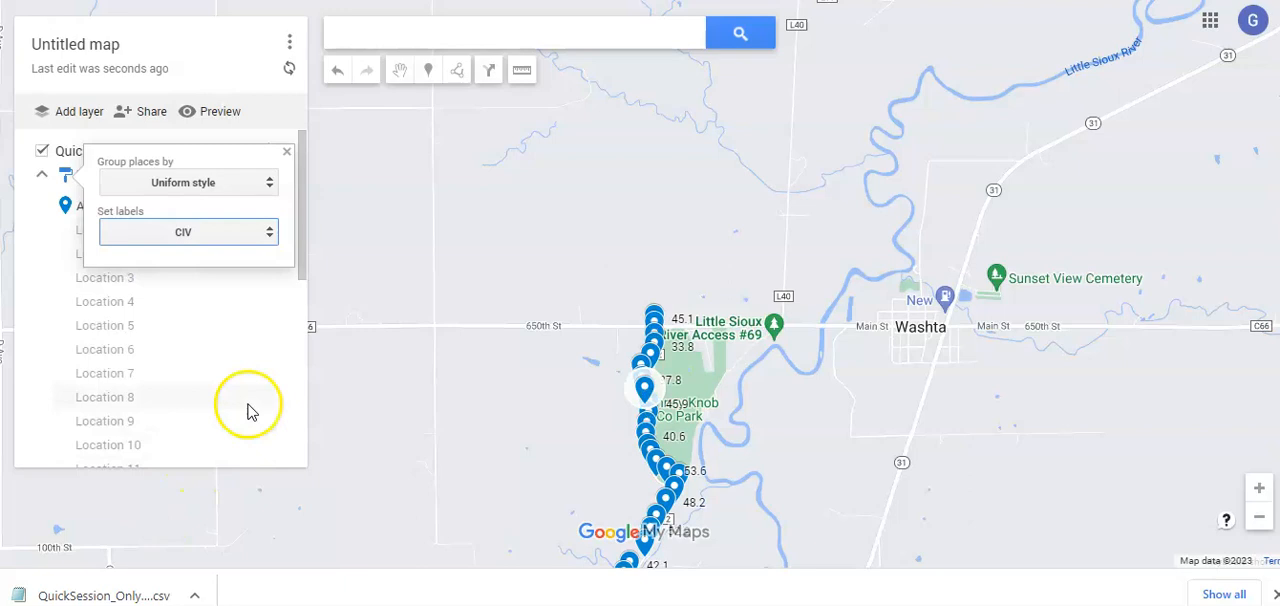
Group the layer's places as a sequence of numbers, with CIV as the marker label
left_click(252, 186)
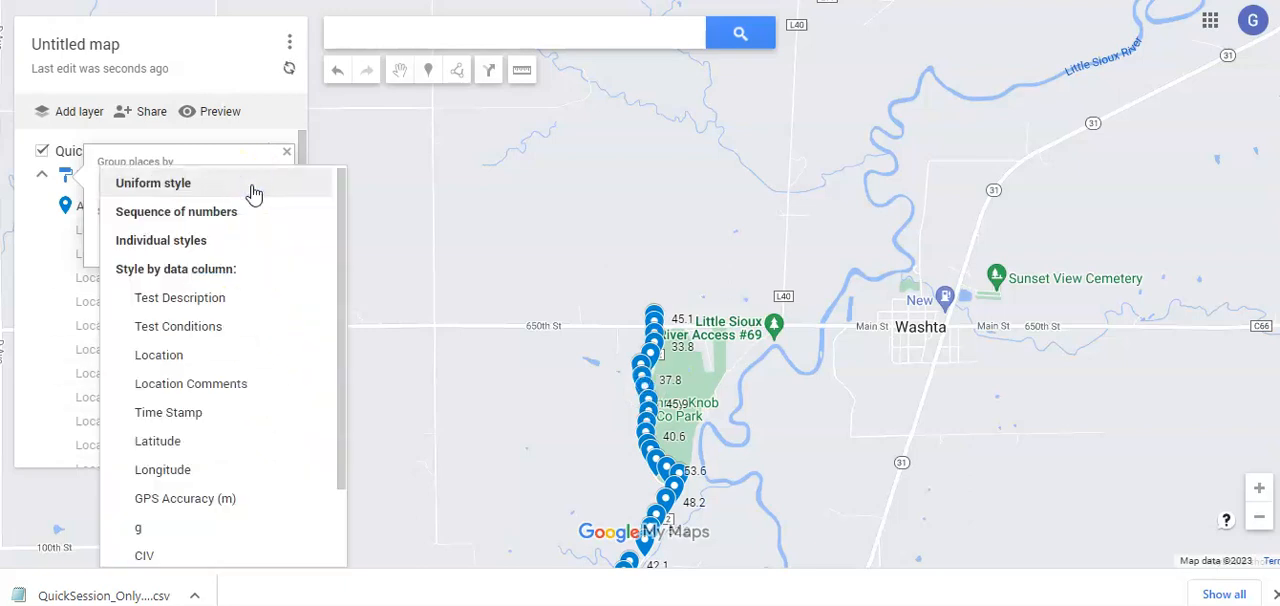
left_click(210, 210)
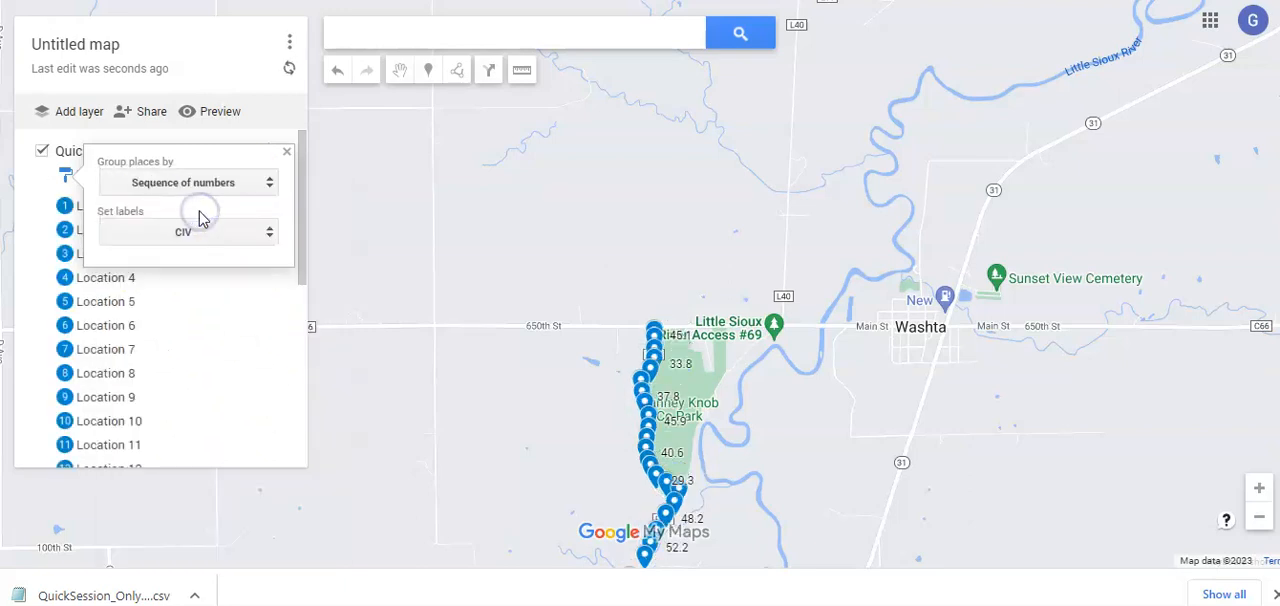
left_click(253, 232)
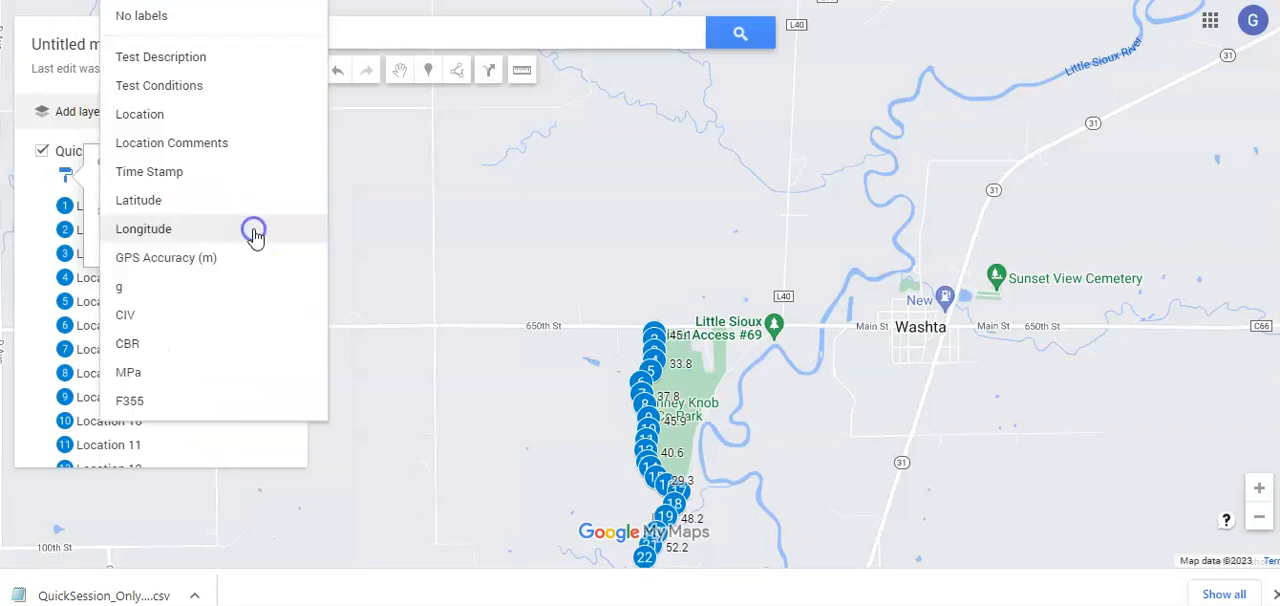
left_click(122, 312)
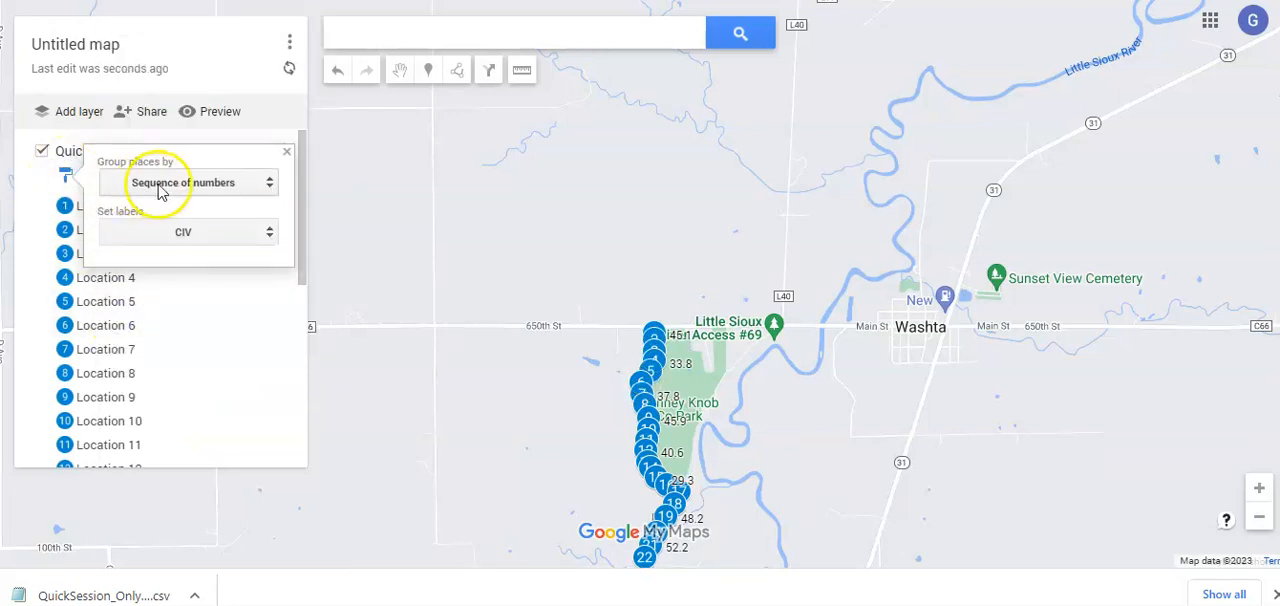
Style the layer's places by the CIV data column
left_click(222, 183)
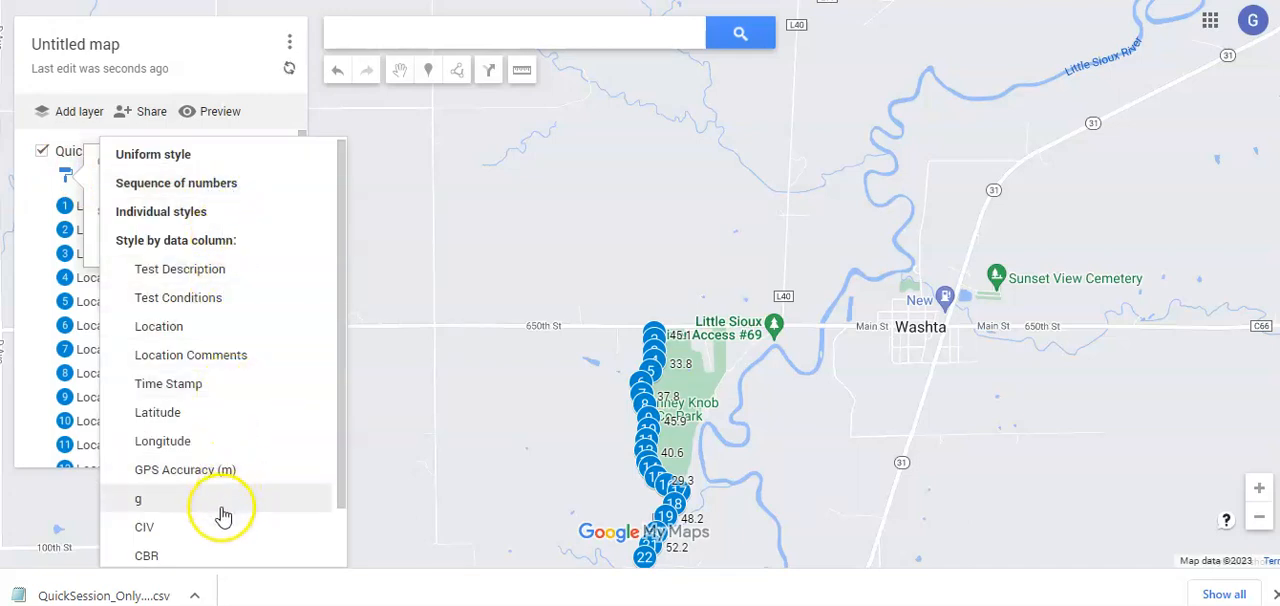
left_click(172, 530)
left_click(147, 527)
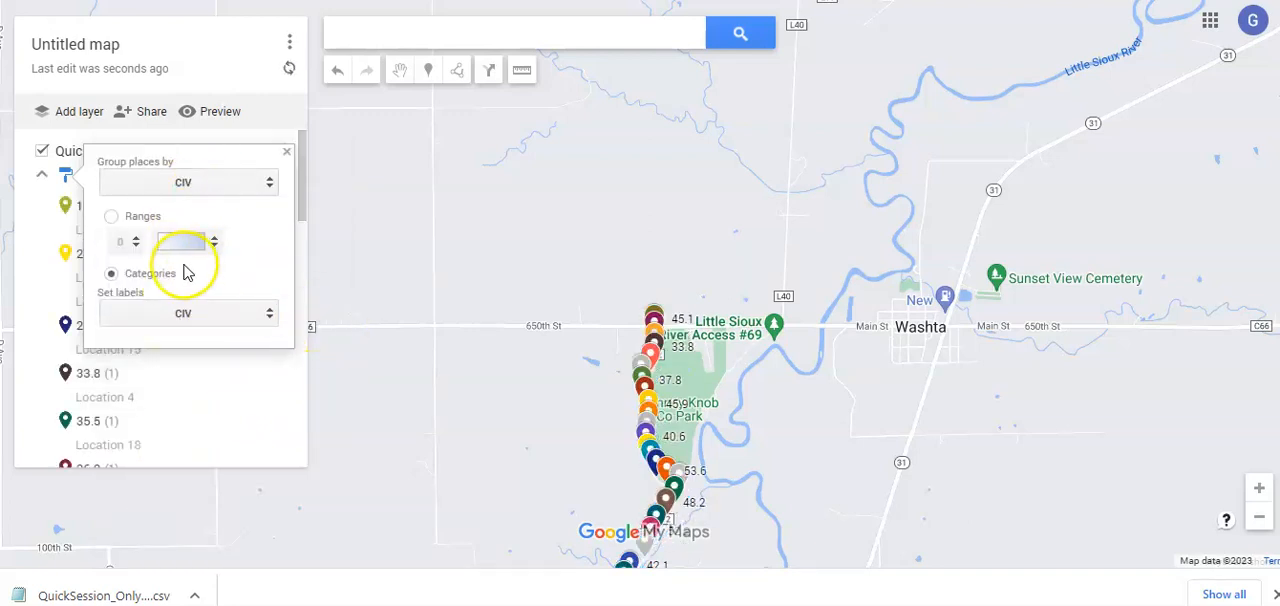
left_click(210, 242)
left_click(194, 243)
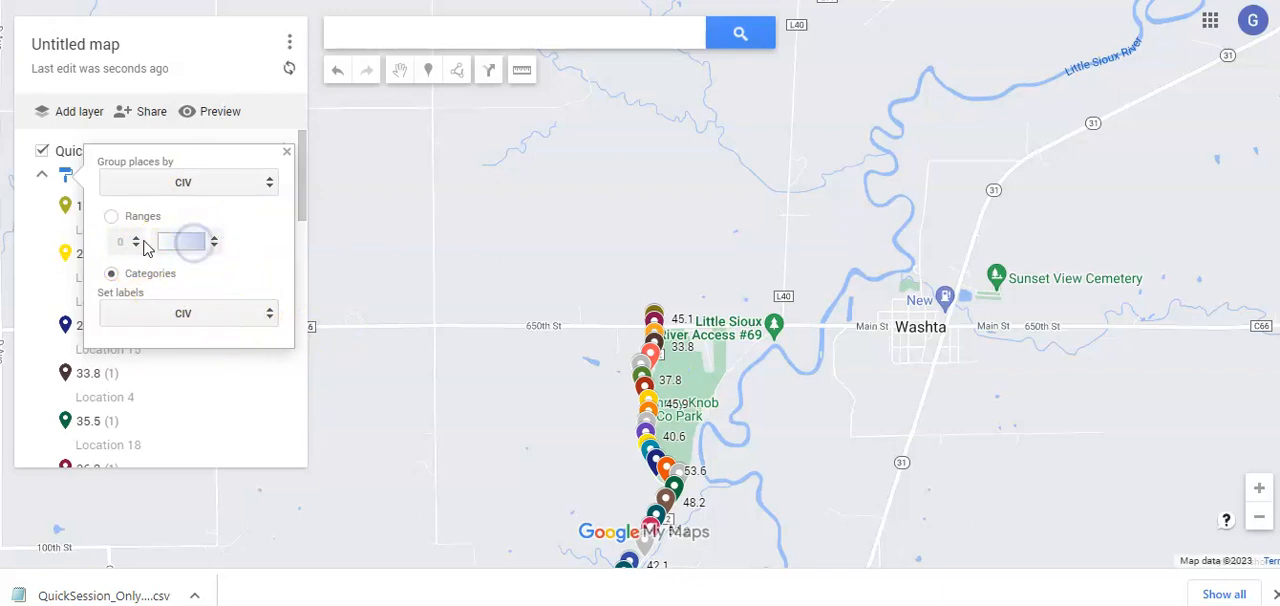
Divide the CIV values into 10 ranges with a green colour gradient and close the style settings
left_click(112, 217)
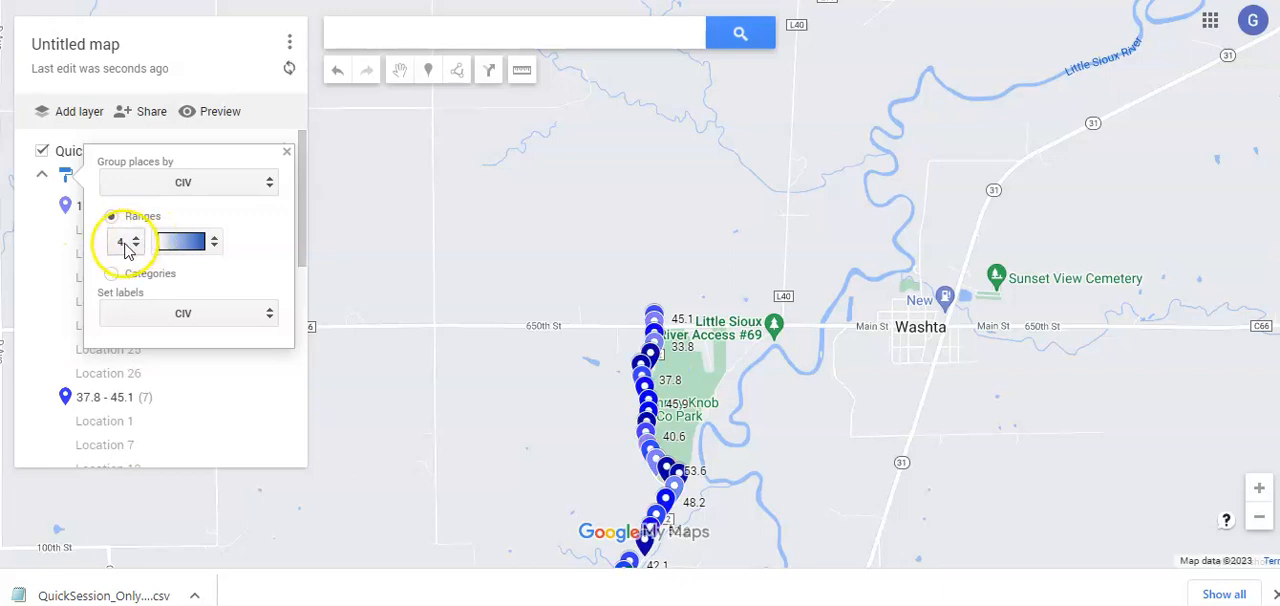
left_click(137, 245)
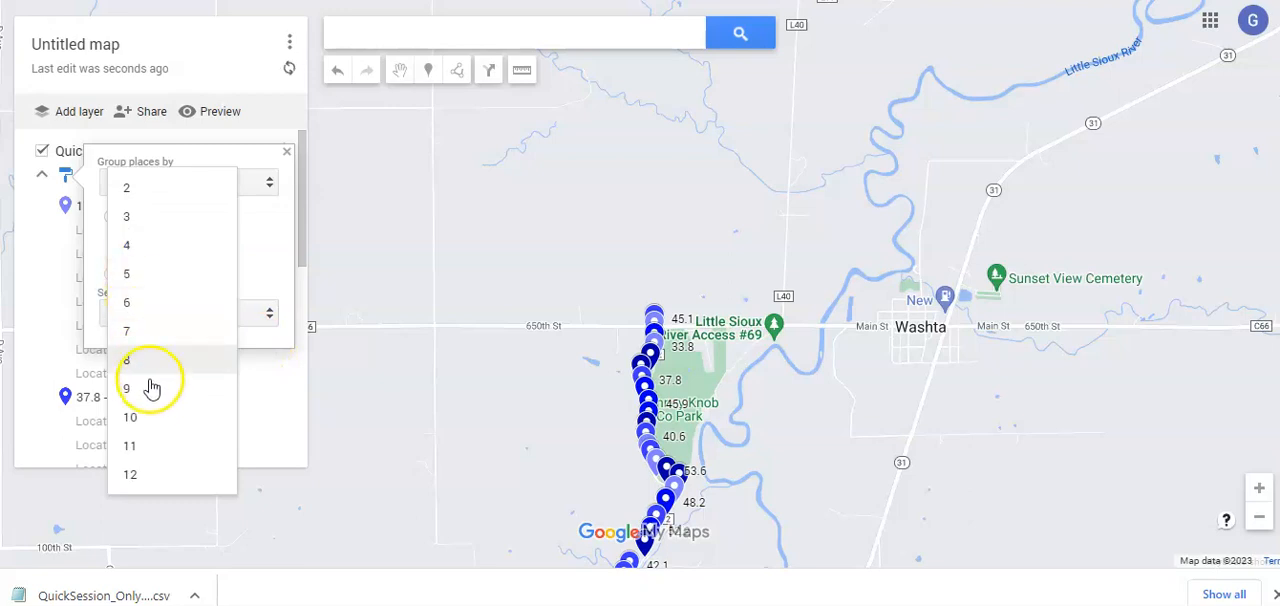
left_click(149, 414)
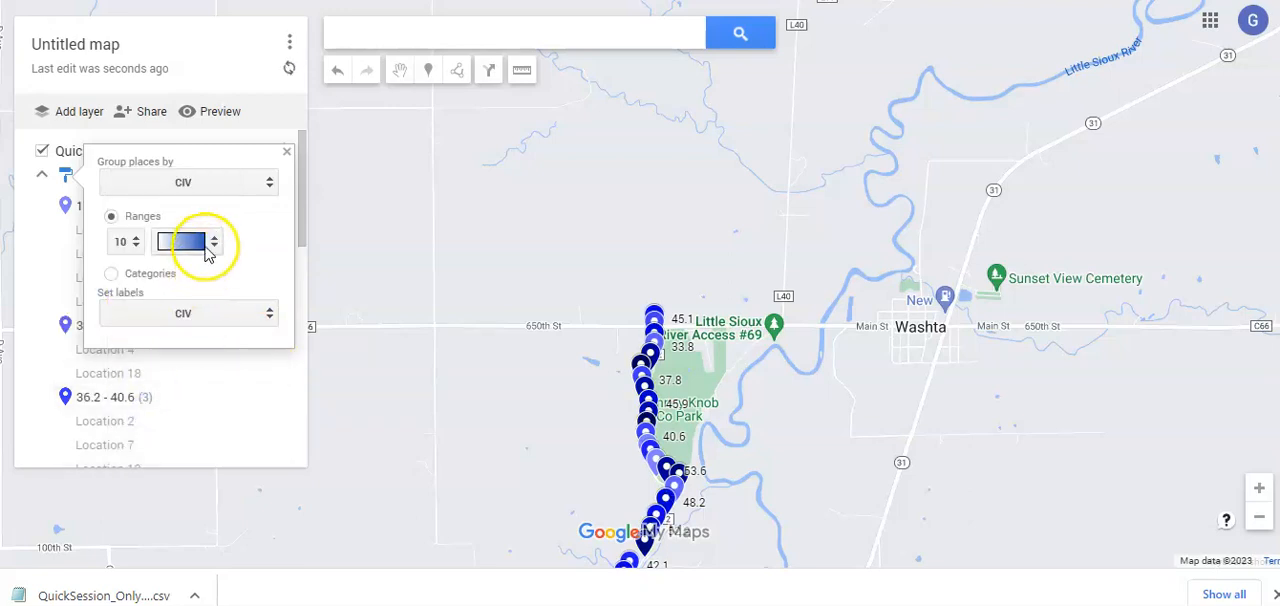
left_click(212, 248)
left_click(195, 218)
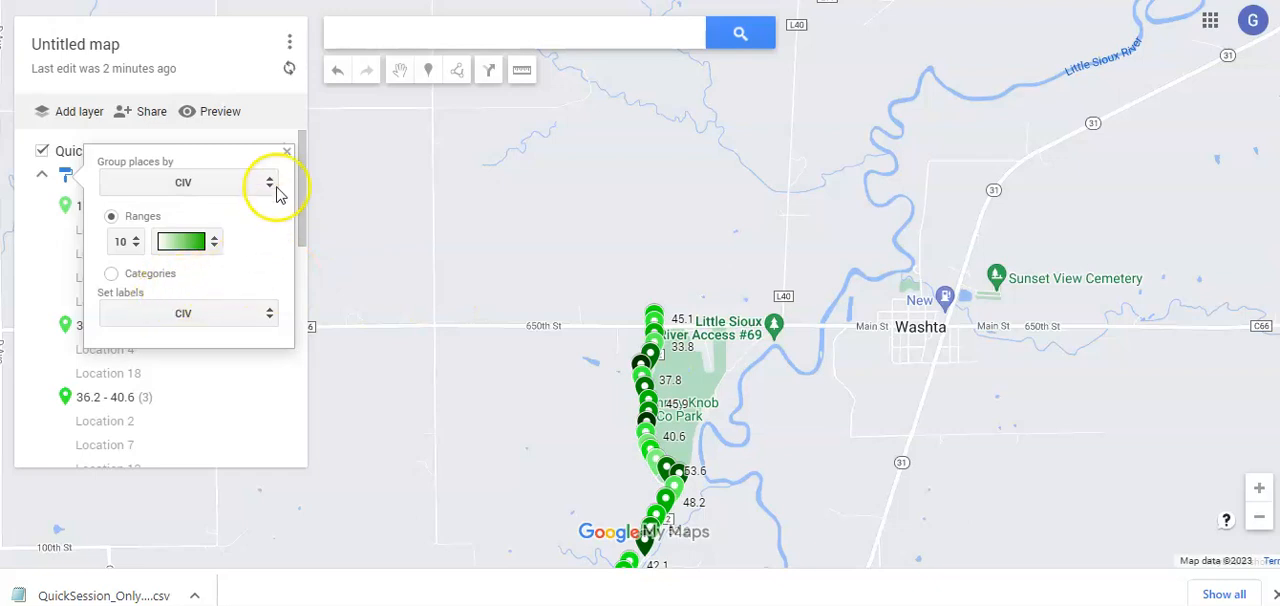
left_click(287, 153)
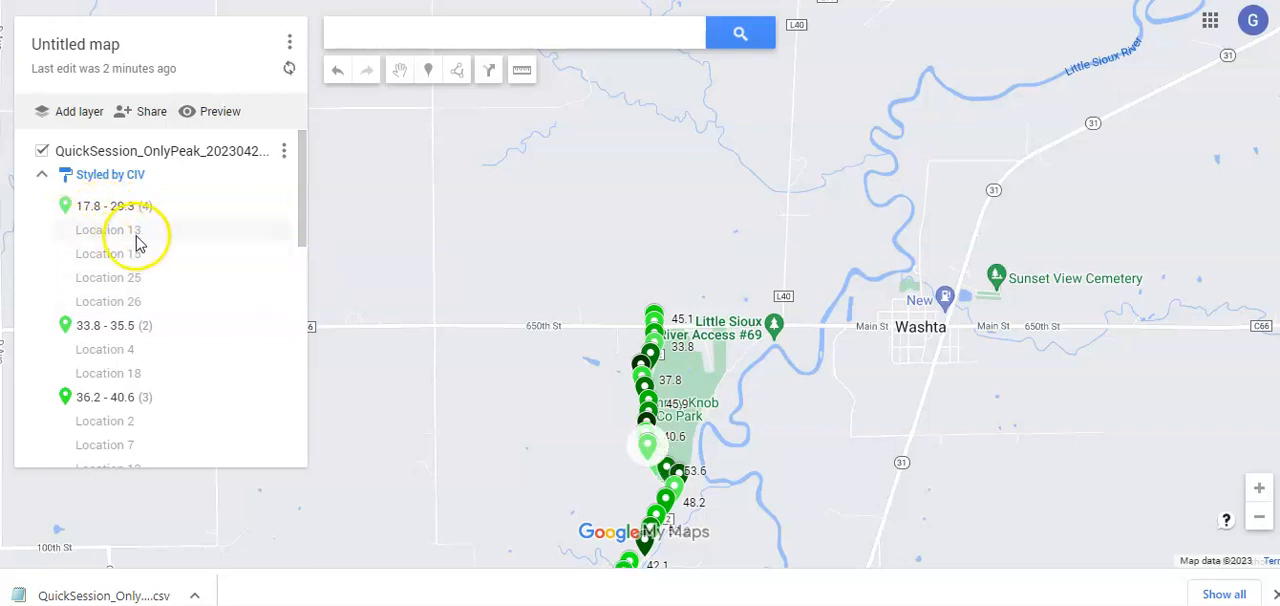
Review the layer's CIV ranges and the locations listed under each, from the lowest to the highest range
scroll(158, 288, "down", 3)
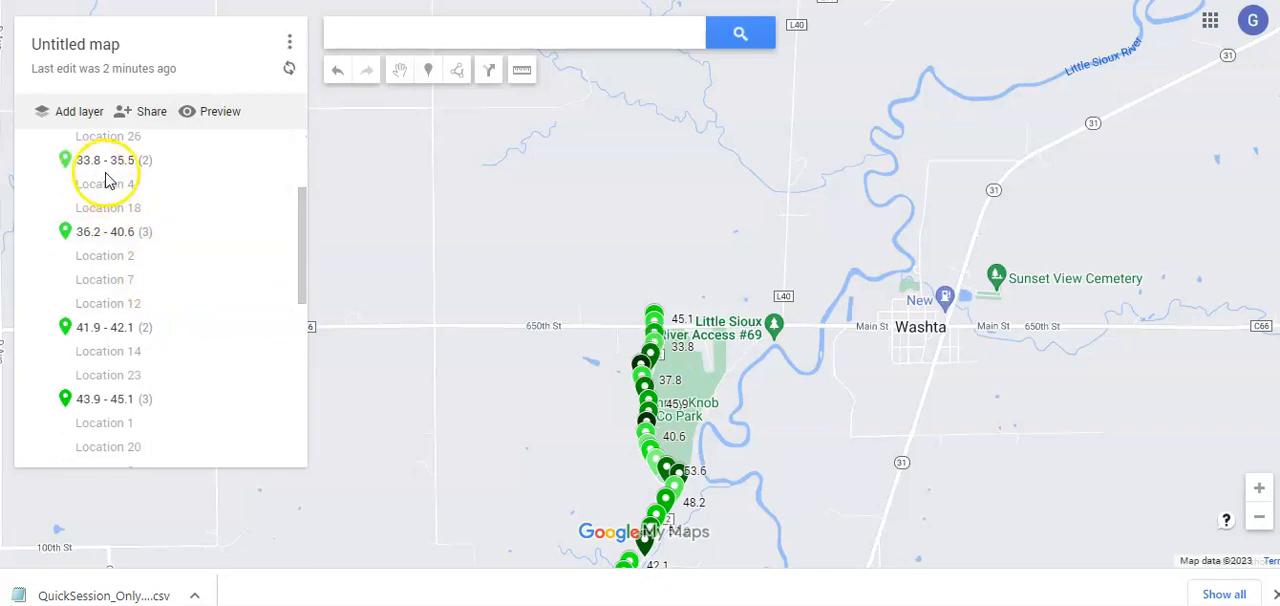
scroll(180, 287, "down", 6)
scroll(185, 290, "down", 2)
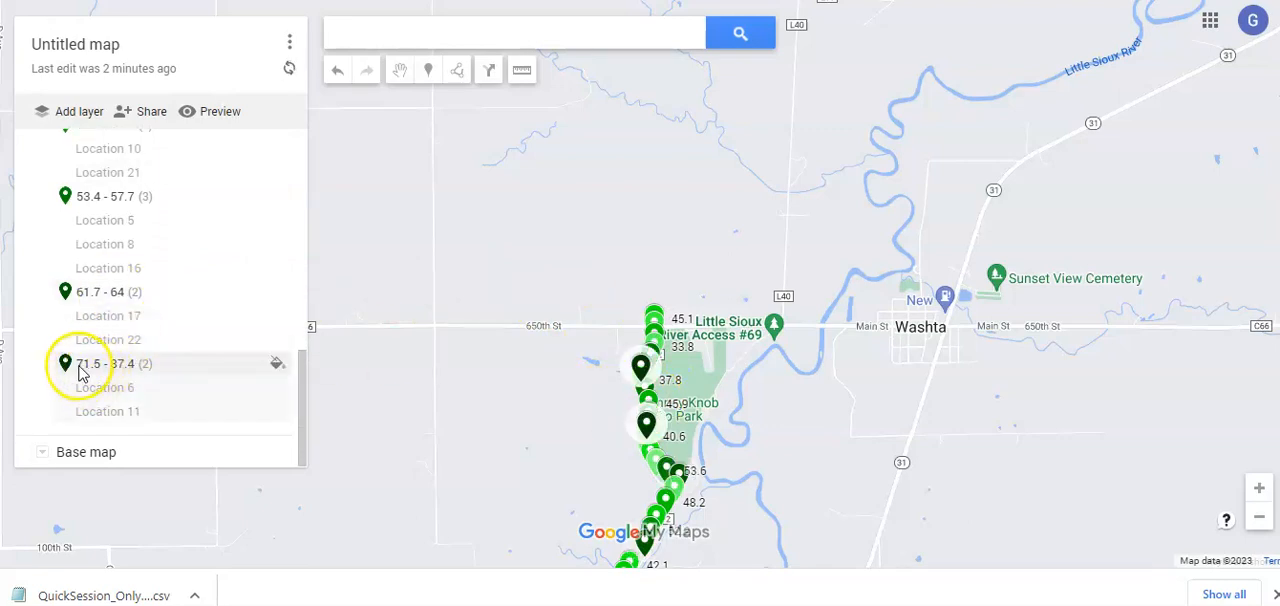
Examine the colour-coded markers and their CIV labels along the road past Ranney Knob Co Park and down to its southern end
left_click_drag(768, 433, 802, 222)
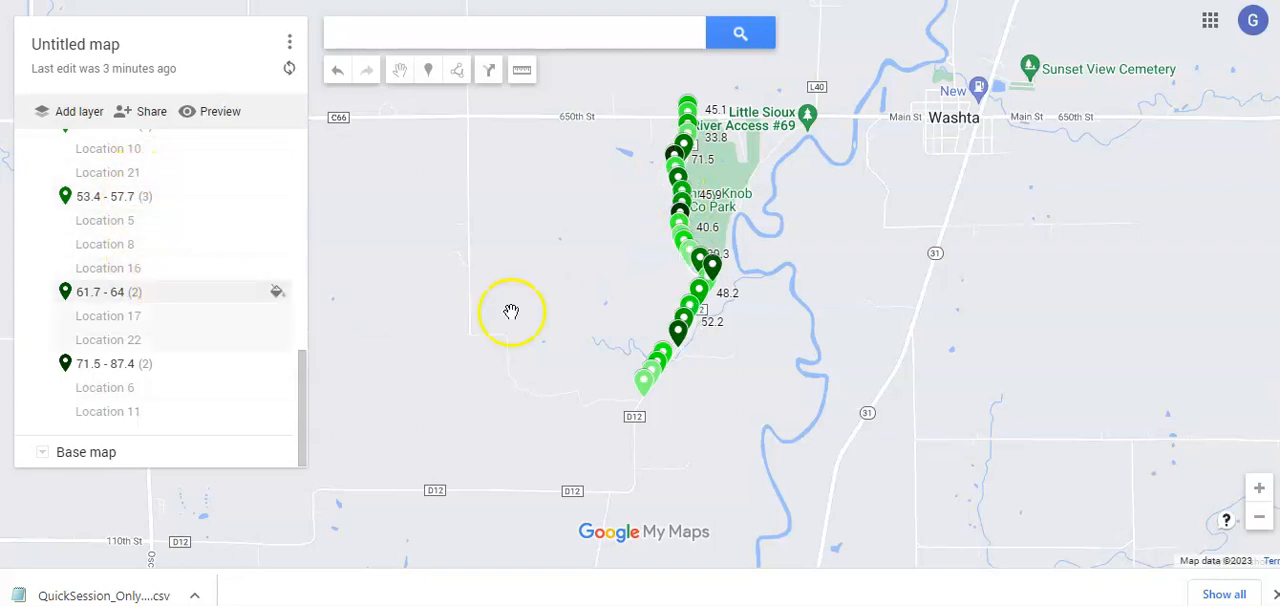
scroll(600, 298, "up", 1)
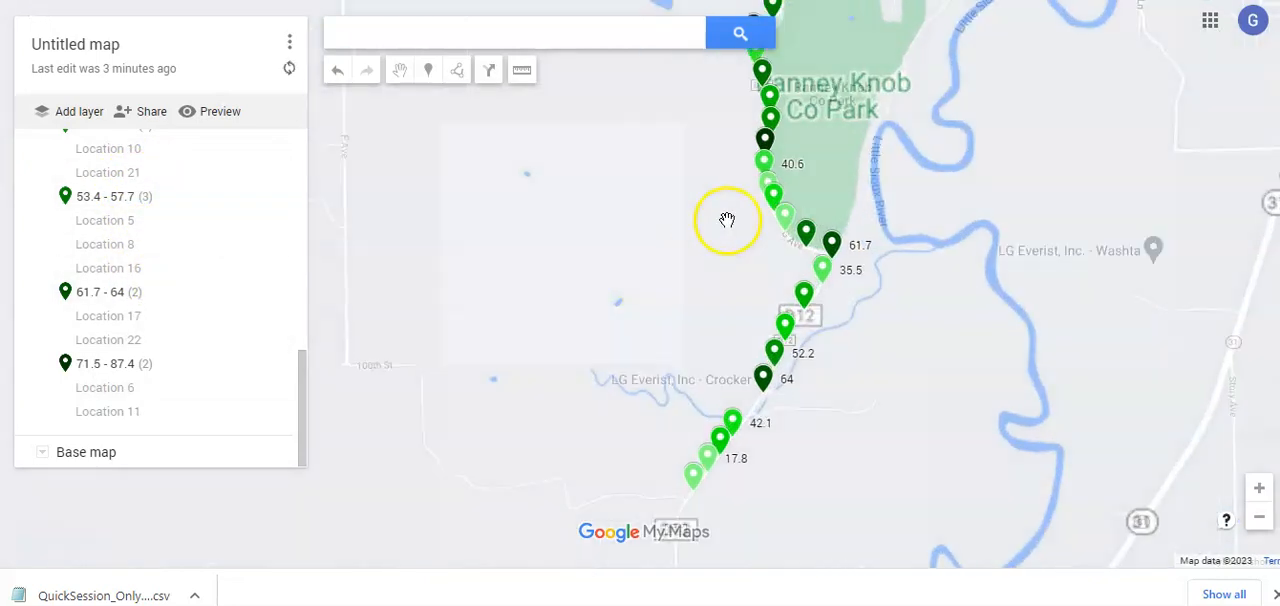
left_click_drag(727, 220, 643, 351)
scroll(643, 351, "up", 1)
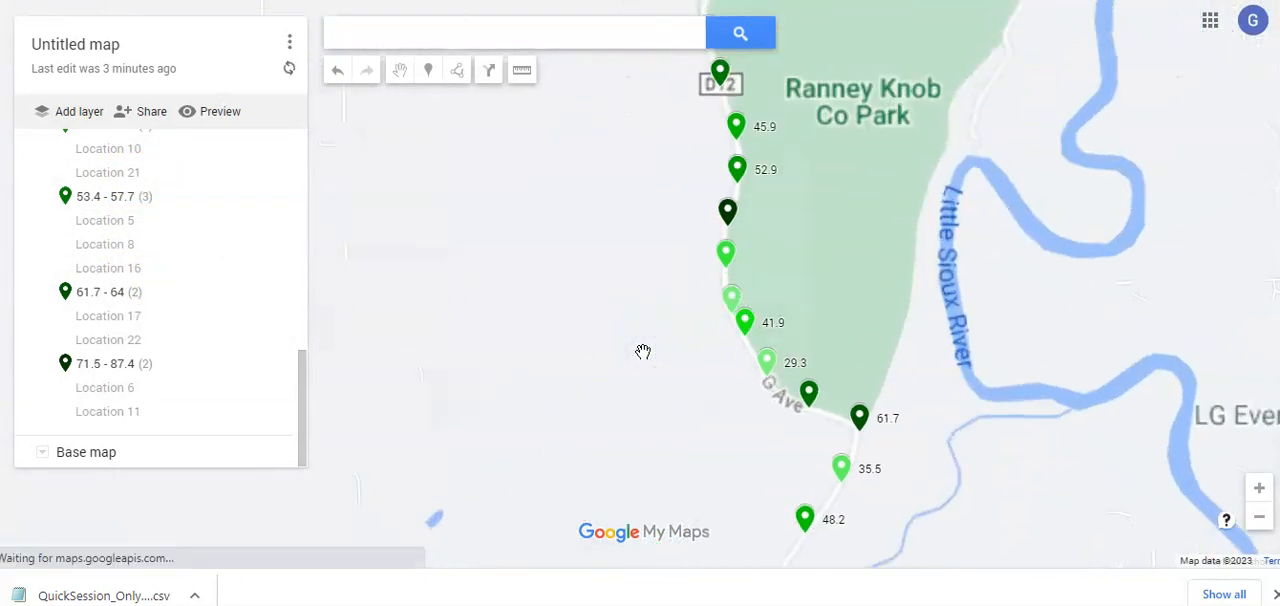
left_click_drag(677, 209, 634, 363)
left_click(623, 291)
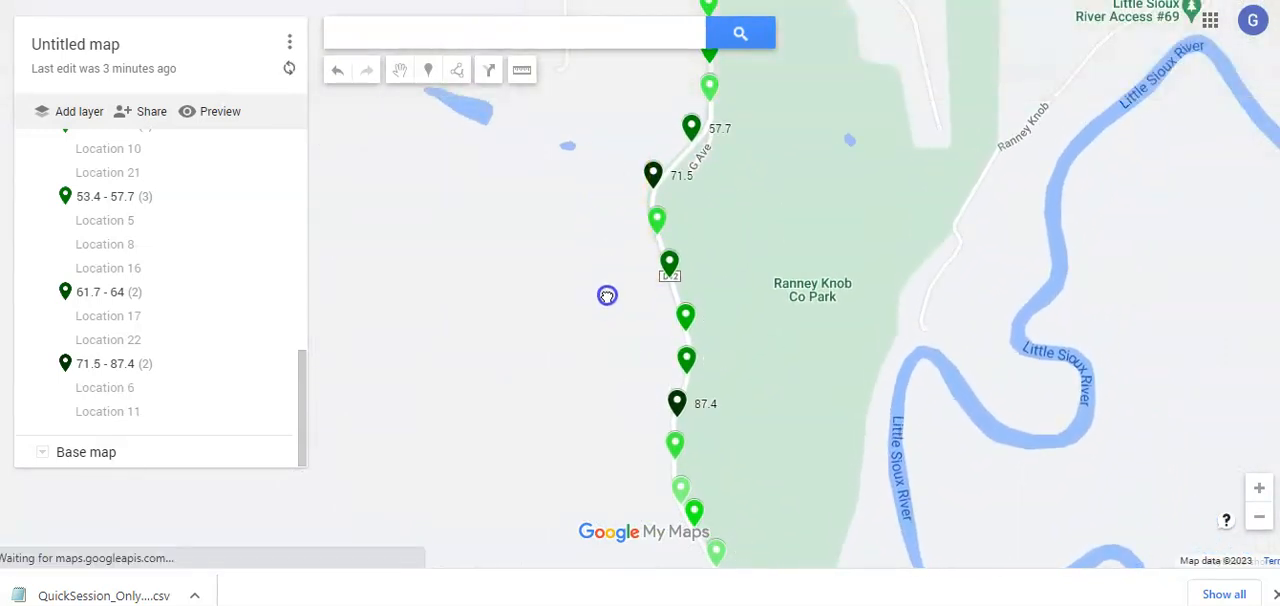
scroll(607, 296, "down", 1)
scroll(600, 309, "up", 1)
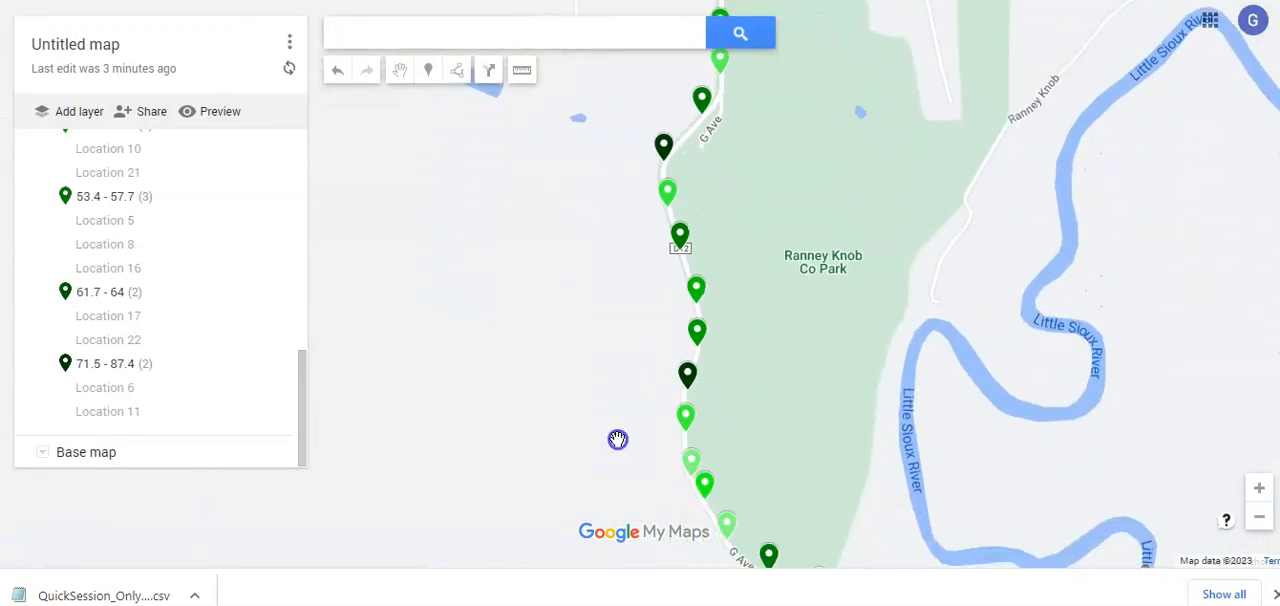
left_click_drag(617, 440, 614, 226)
left_click_drag(663, 391, 626, 223)
left_click_drag(640, 269, 710, 140)
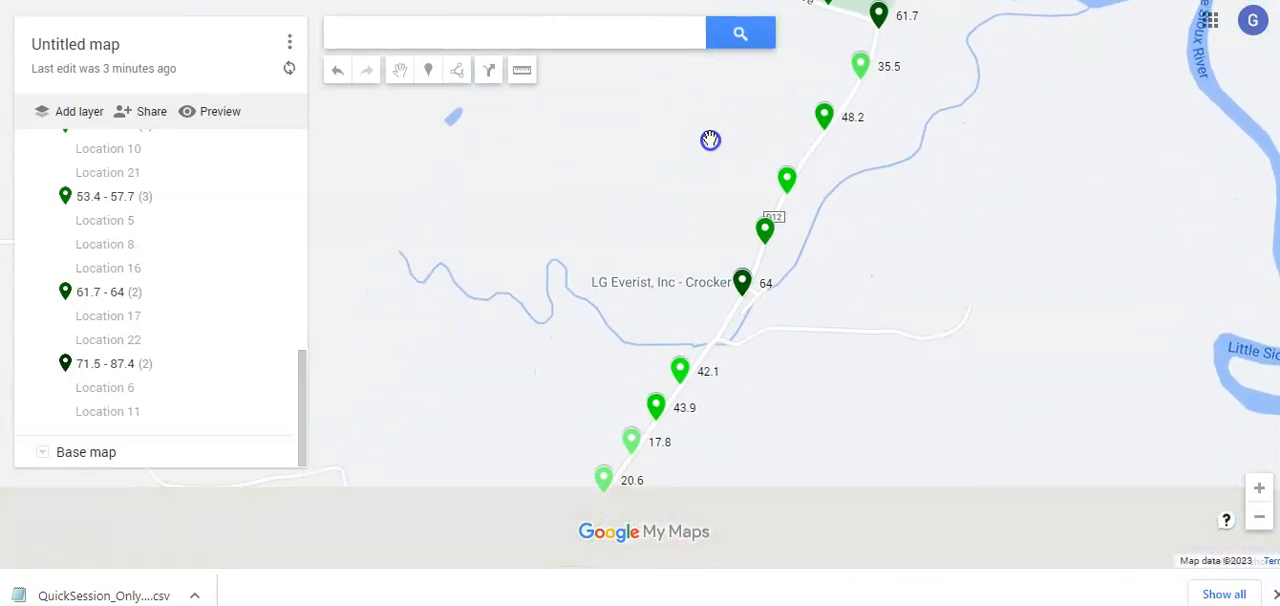
left_click_drag(845, 242, 743, 349)
left_click_drag(797, 240, 715, 347)
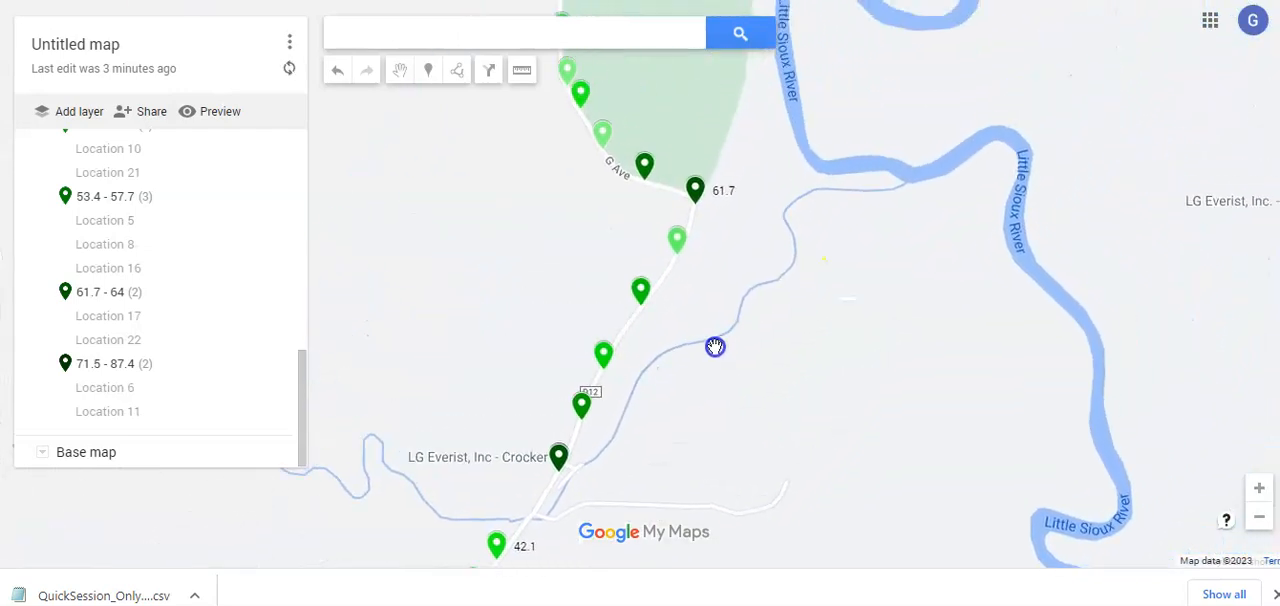